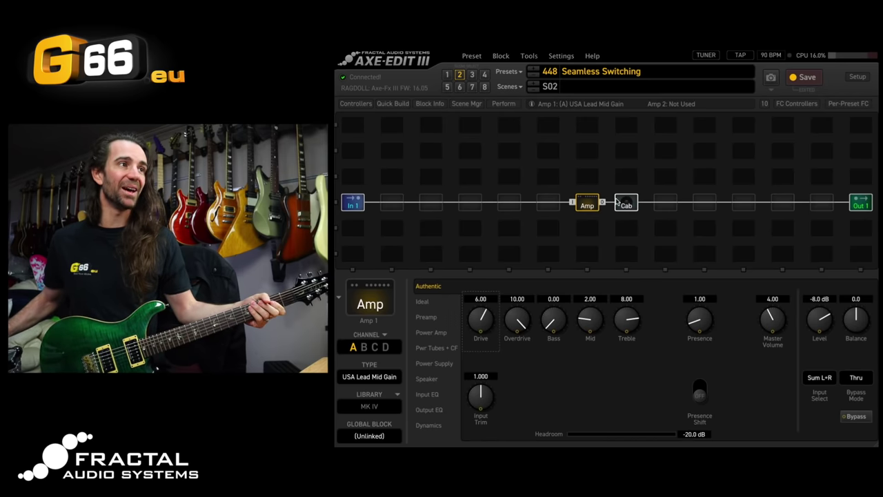
Step: Review the cab and amp parameters, then move the amp one cell to the left
click(624, 203)
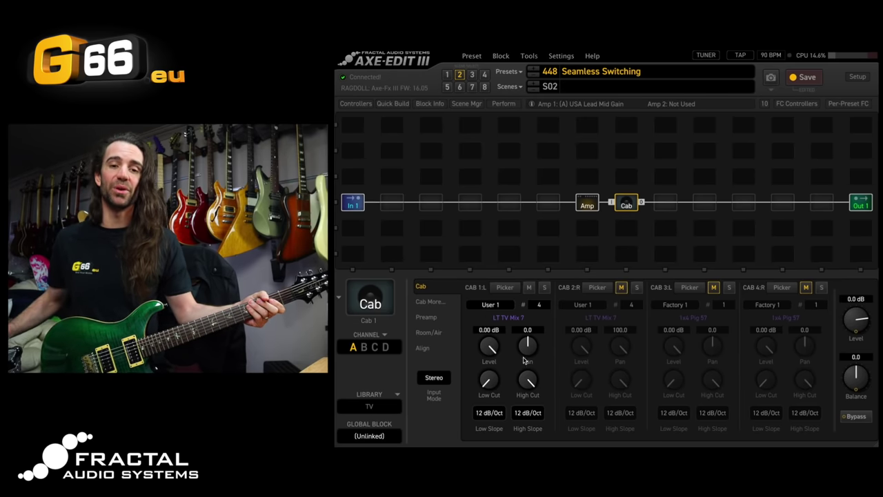
click(588, 205)
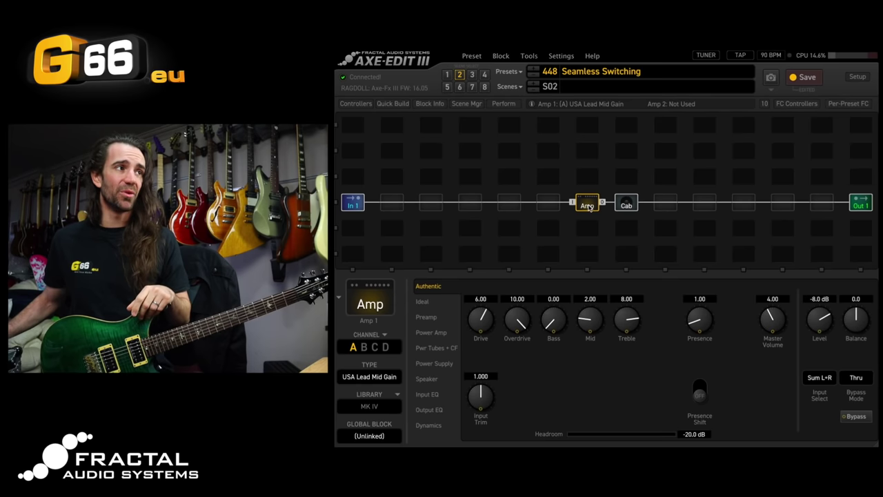
drag(588, 204, 558, 208)
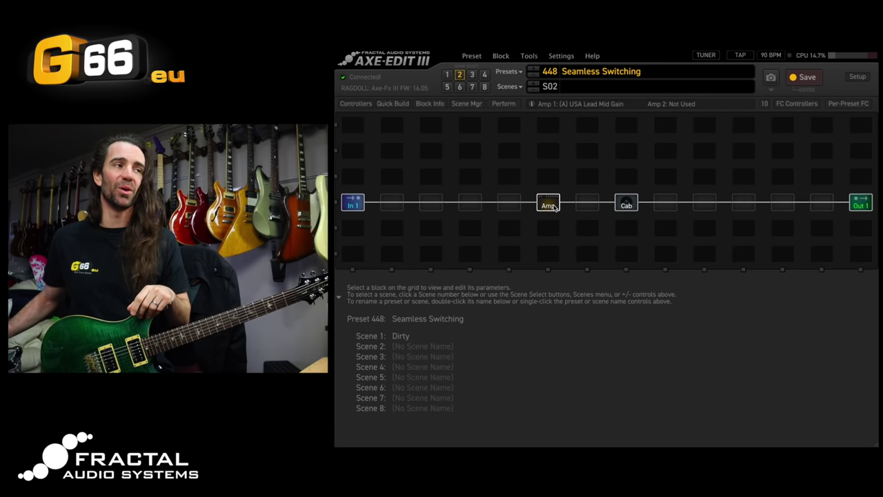
Step: Add a second amp, Double Verb Silverface, above the first and cable it in parallel
click(551, 177)
right_click(552, 178)
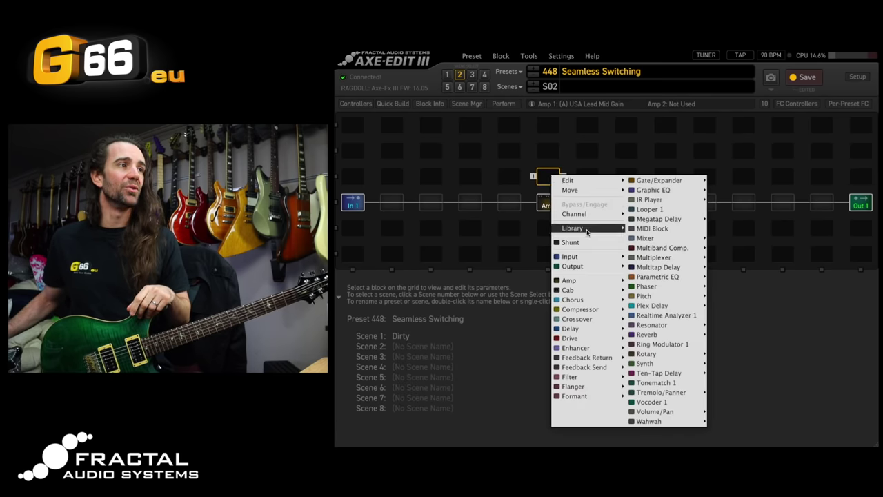
mouse_move(598, 286)
click(646, 280)
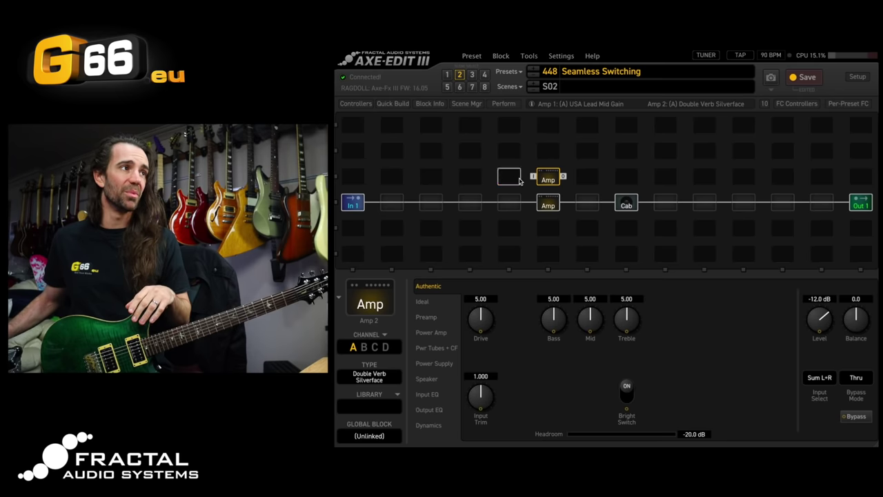
drag(533, 177, 525, 203)
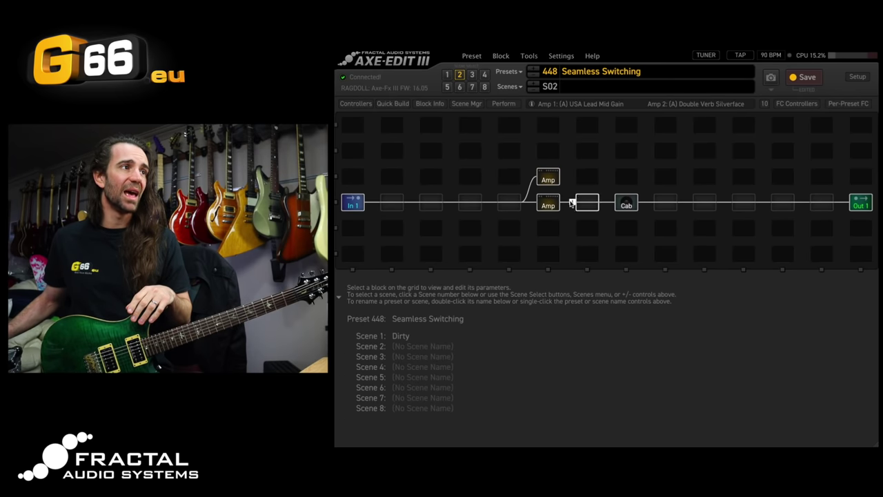
drag(563, 176, 586, 205)
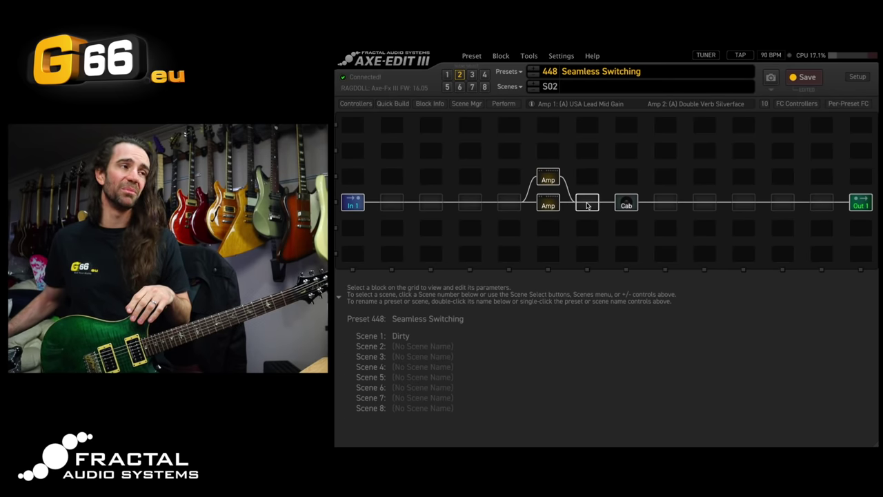
Step: Insert Multiplexer 1 in the cell after the two parallel amps
right_click(587, 206)
mouse_move(689, 285)
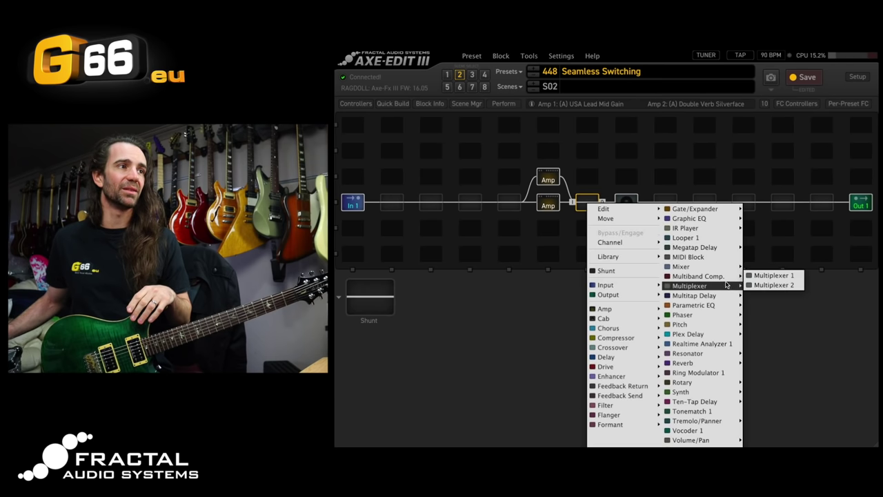
click(772, 275)
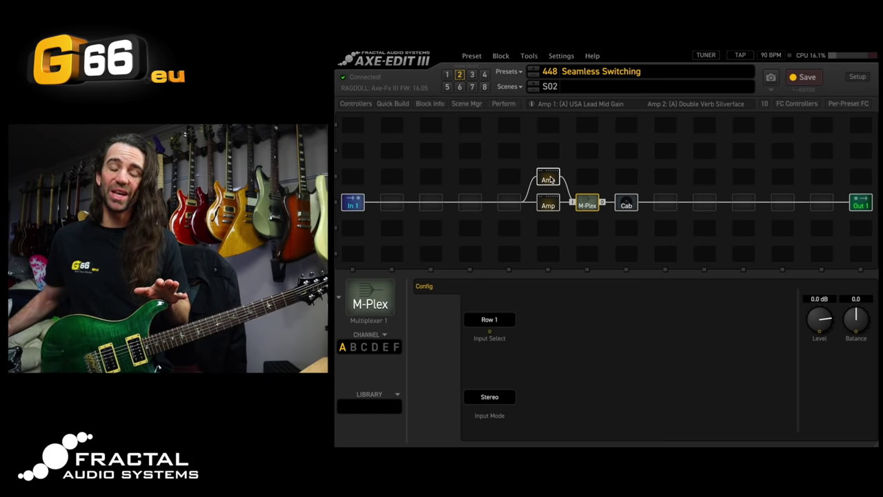
Step: Set the multiplexer's Input Select to Row 3, then bring up the upper Double Verb amp's settings
click(494, 318)
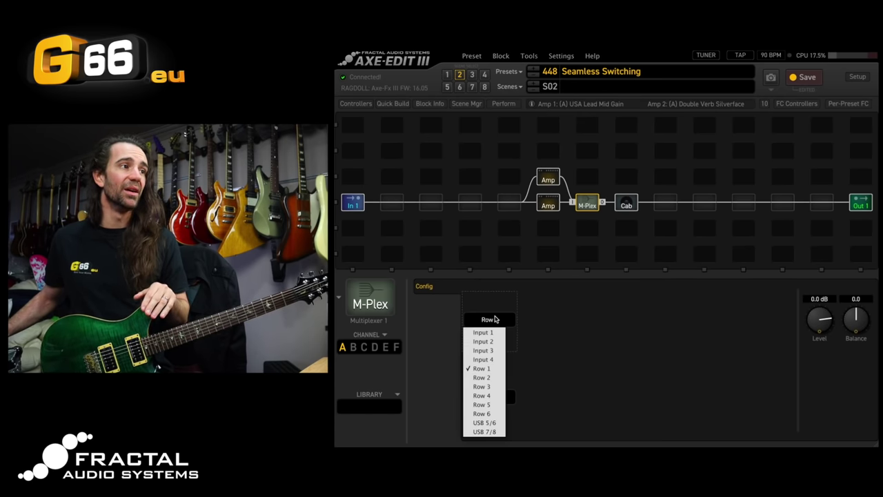
click(491, 386)
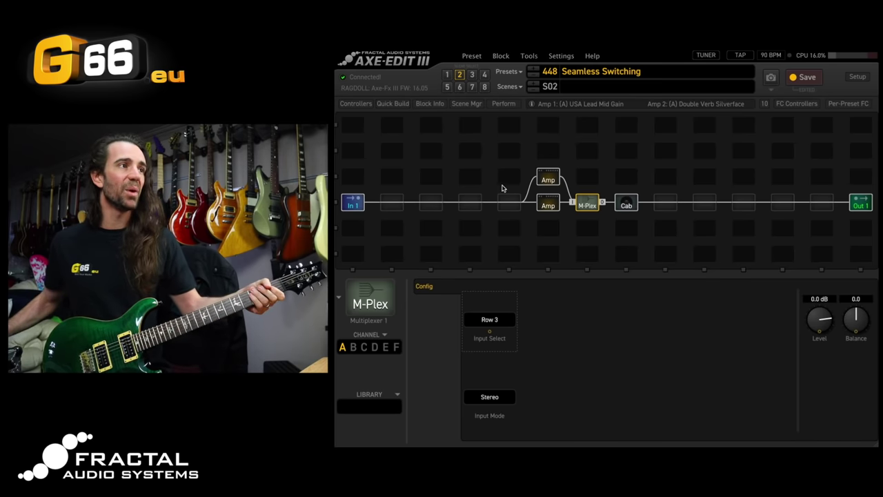
click(548, 181)
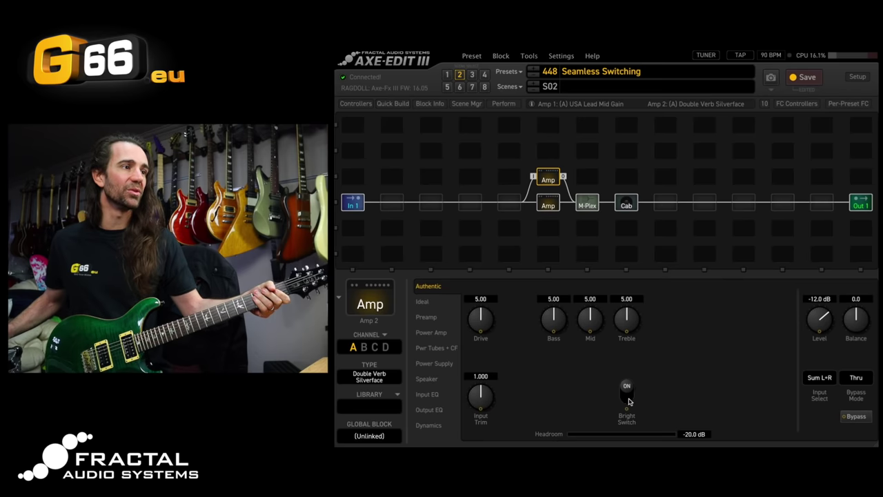
Step: Turn the Double Verb's Bright Switch off, with Bass at 4.43 and Treble at 5.68
click(628, 401)
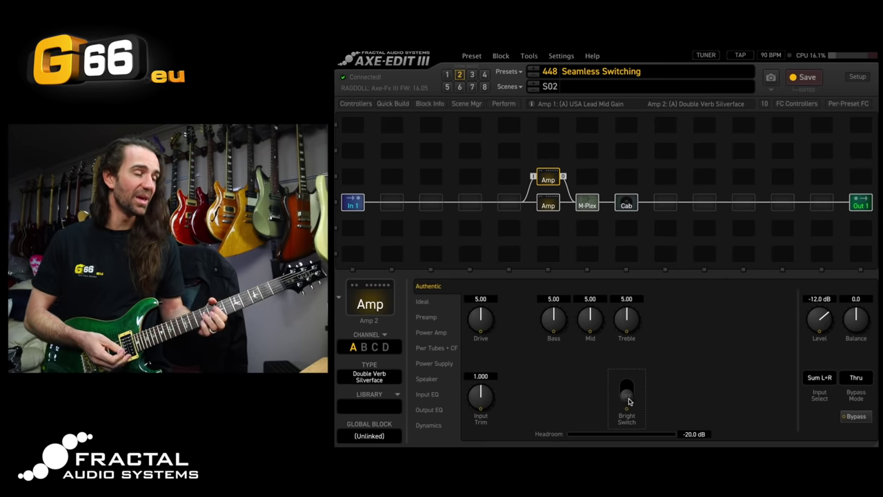
scroll(552, 329, down, 5)
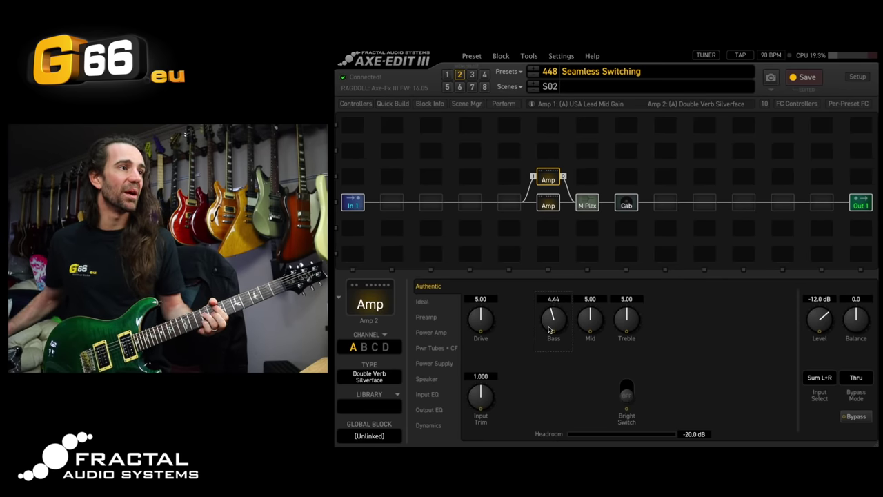
scroll(624, 316, up, 6)
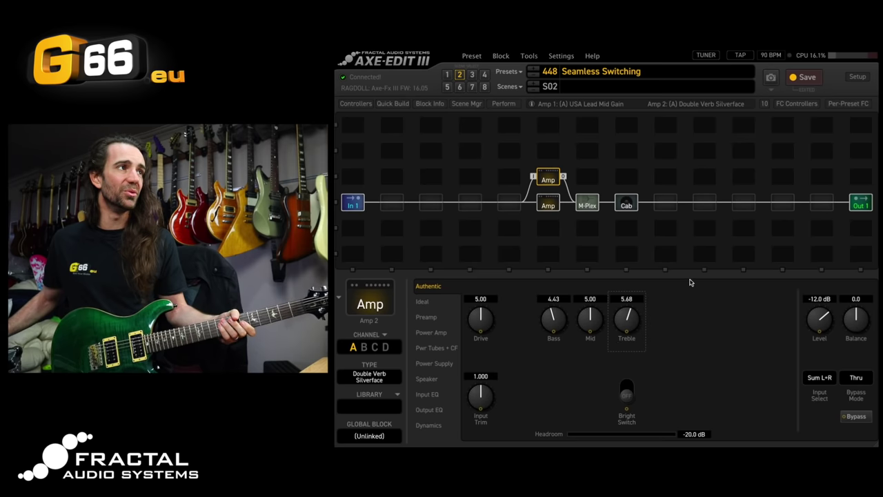
Step: Rename scene 2 to 'Clean', save the preset, and set the multiplexer to channel B
double_click(597, 87)
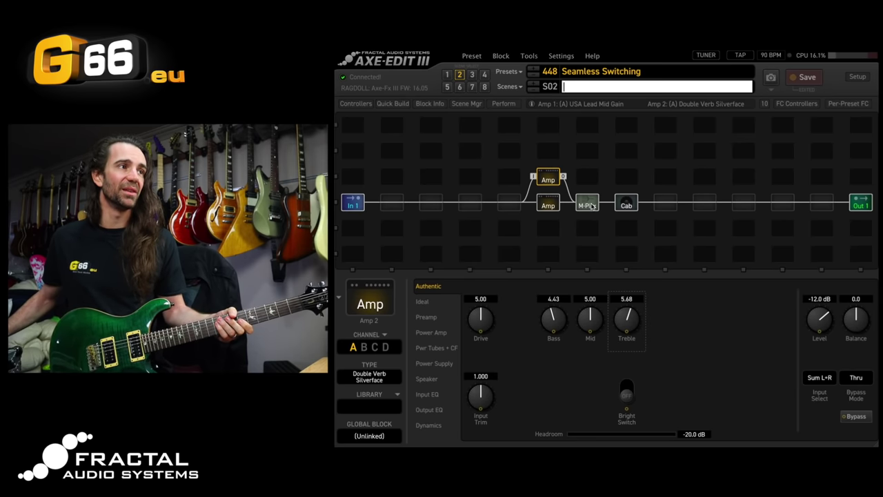
click(591, 205)
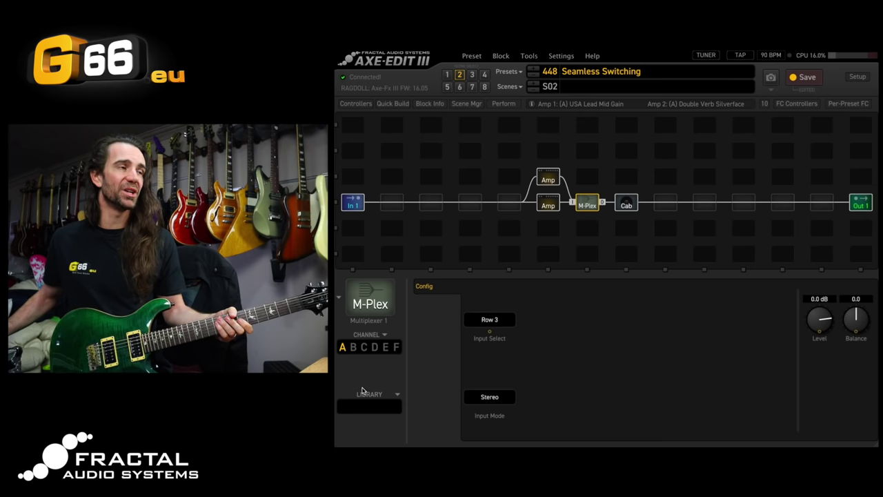
double_click(611, 87)
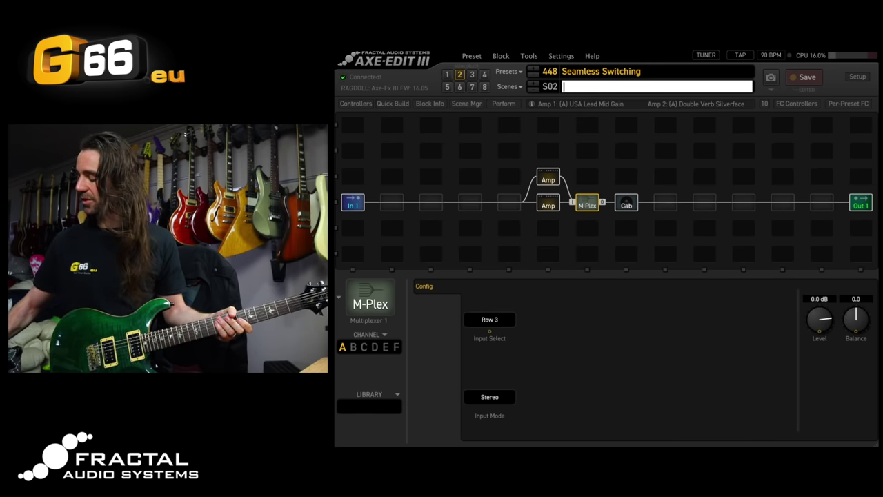
text(Clean)
key(Return)
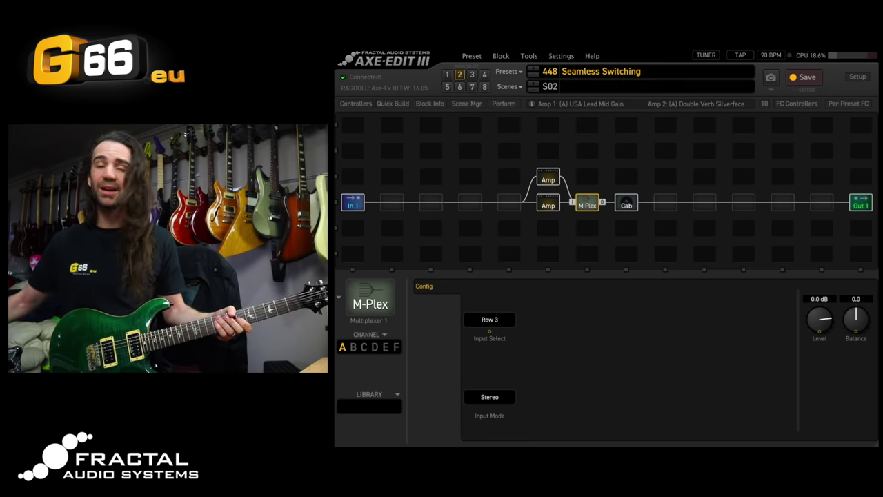
click(804, 78)
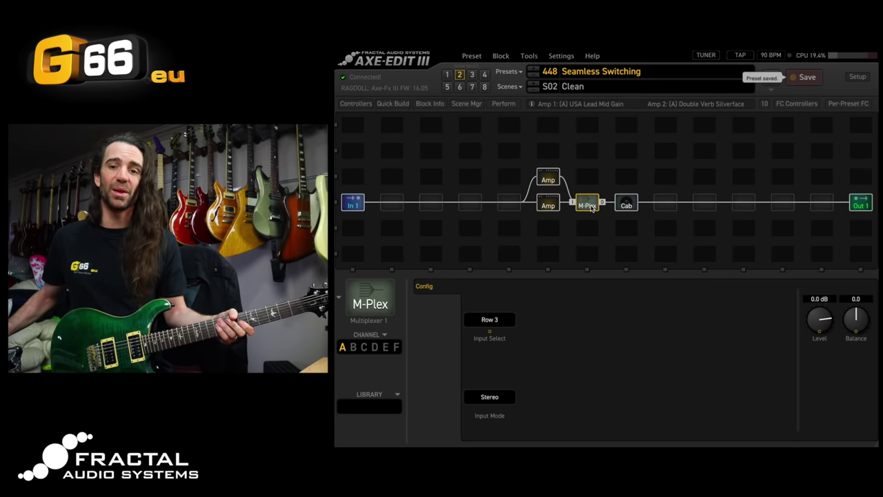
click(354, 347)
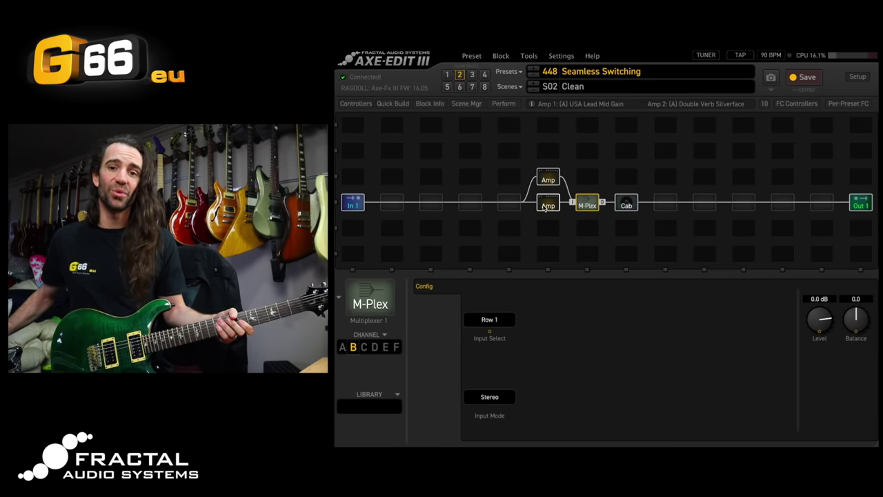
Step: Point multiplexer channel B at Row 4, and make scene 1 (Dirty) use channel B
click(494, 321)
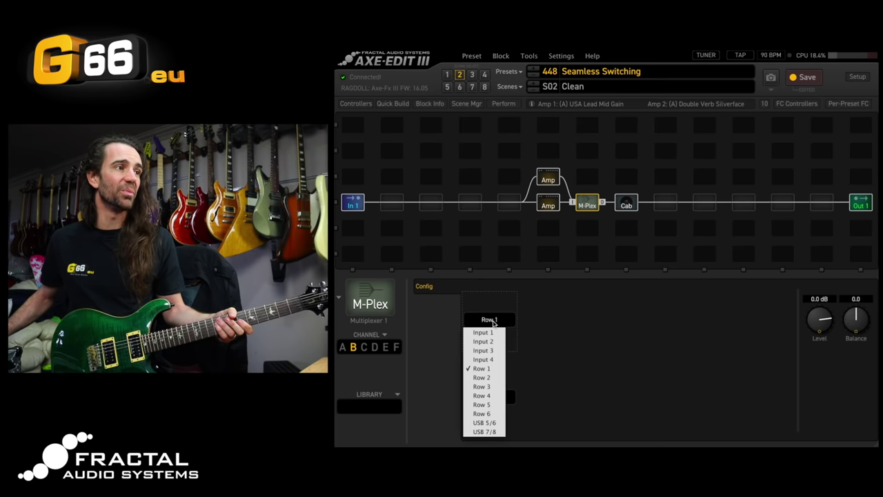
click(483, 395)
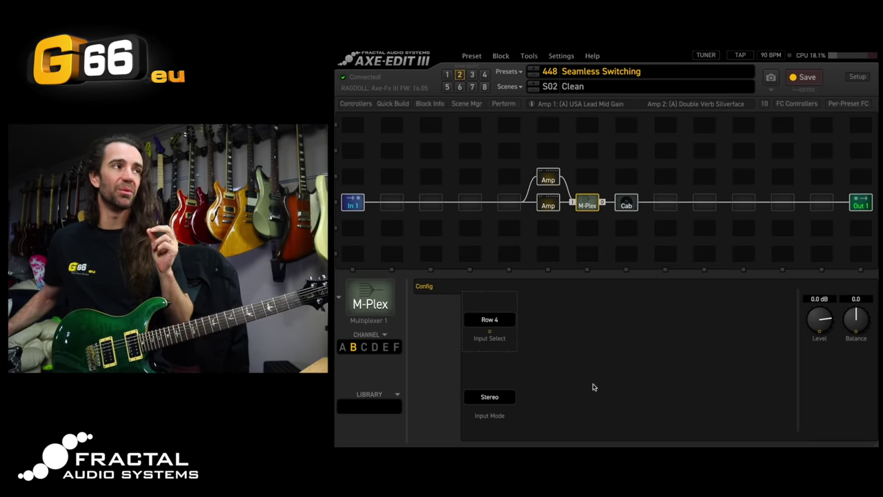
click(447, 76)
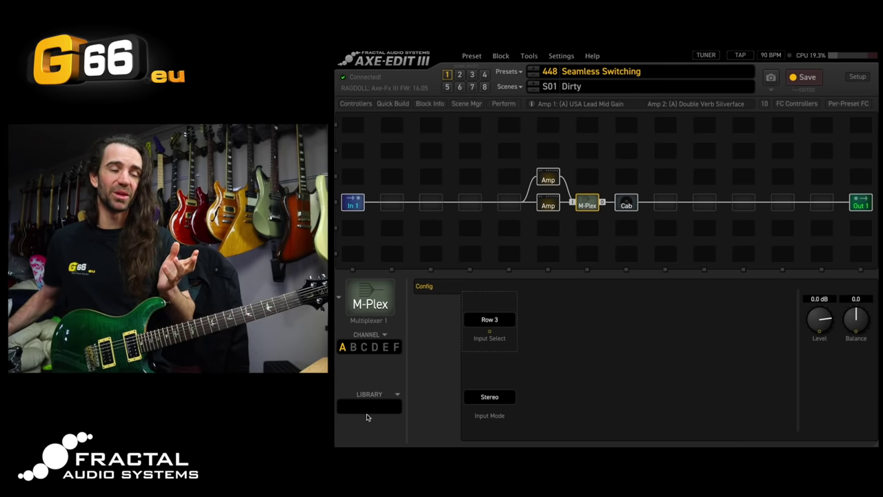
click(354, 348)
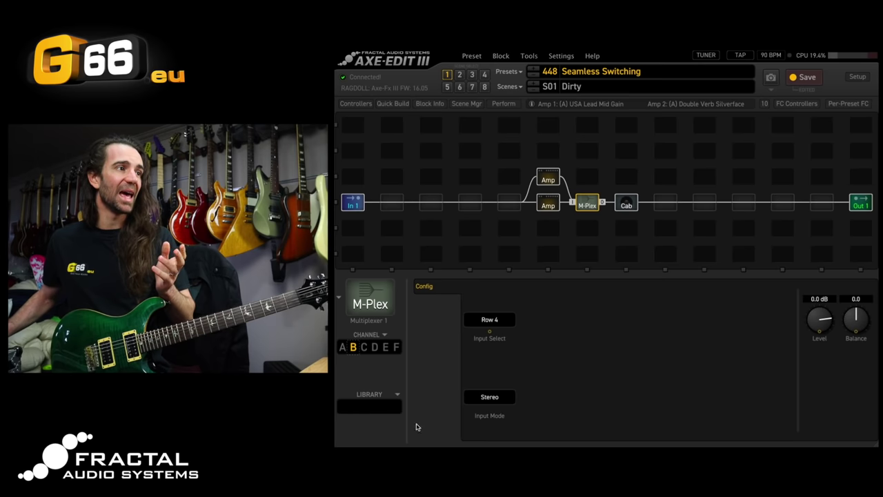
Step: Set the Clean scene to multiplexer channel A (Row 3) and save the preset
click(798, 78)
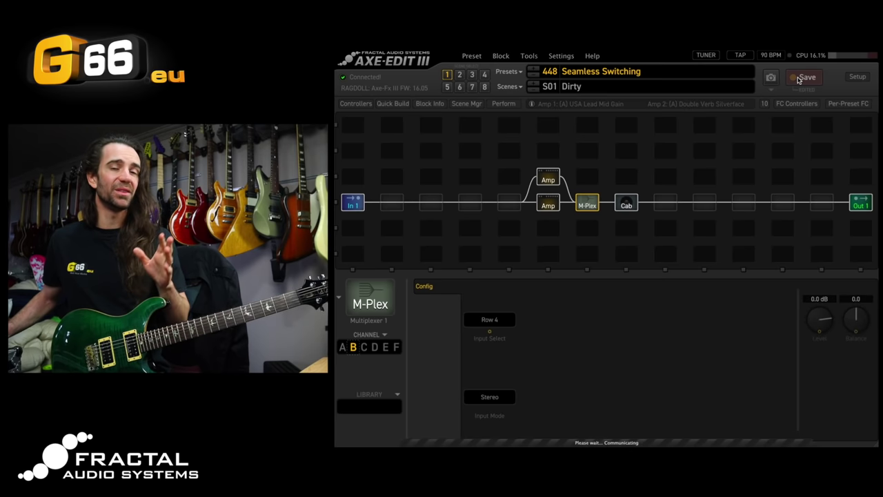
click(460, 75)
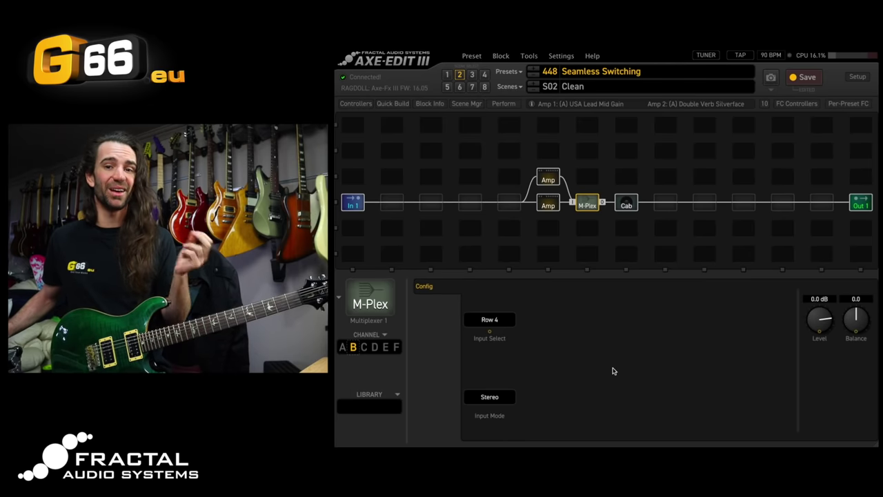
click(344, 348)
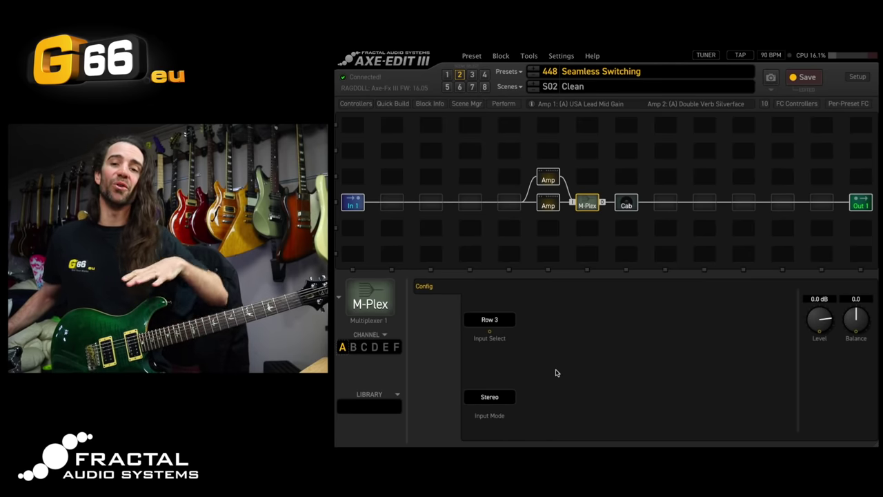
click(808, 79)
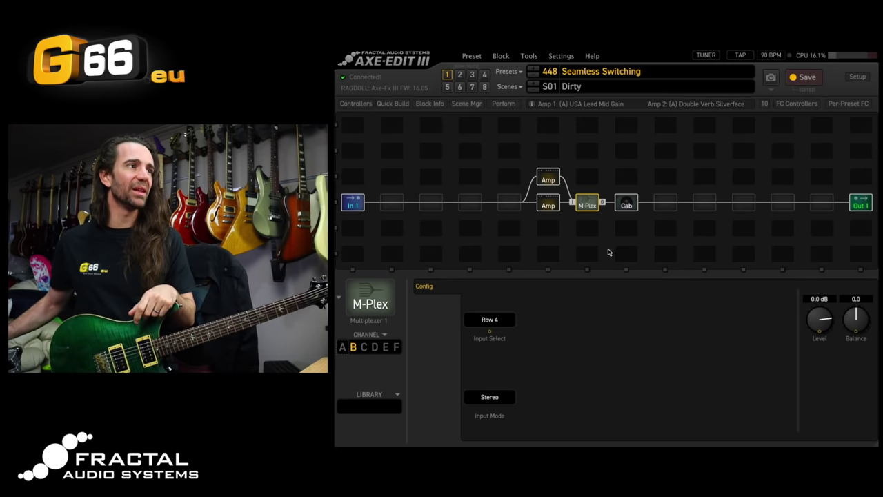
Step: Shift both the lower and upper amps one column to the left
drag(524, 205, 533, 178)
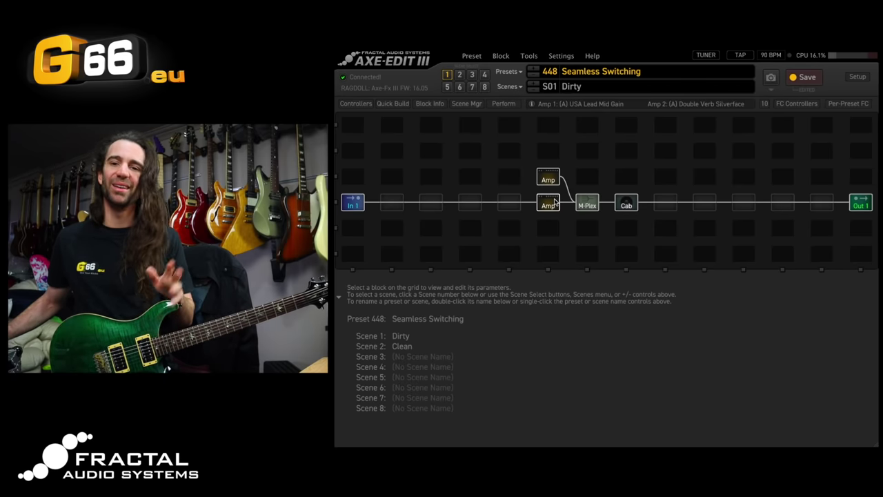
drag(547, 205, 508, 205)
drag(548, 181, 510, 179)
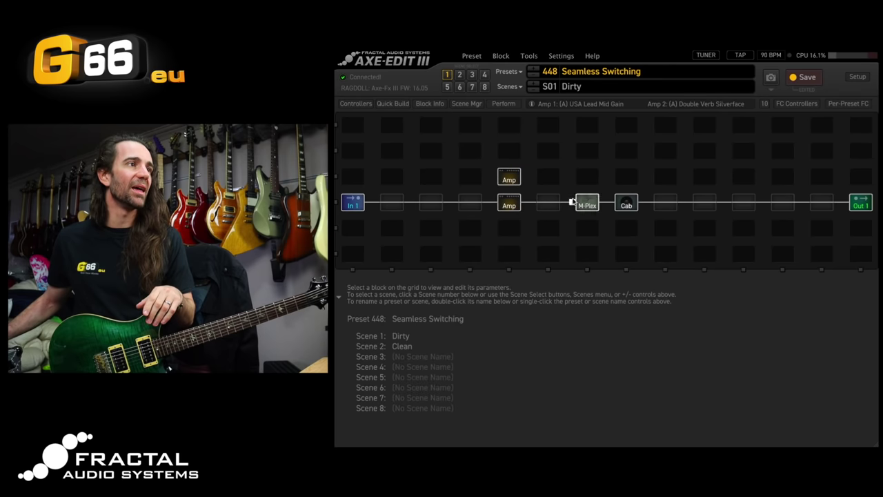
Step: Add shunts on either side of the upper amp and cable the input line to it
click(561, 178)
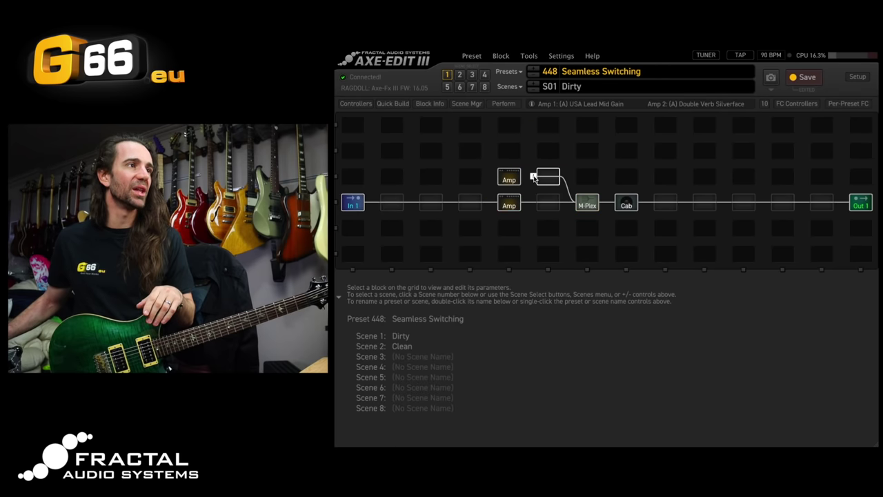
click(487, 177)
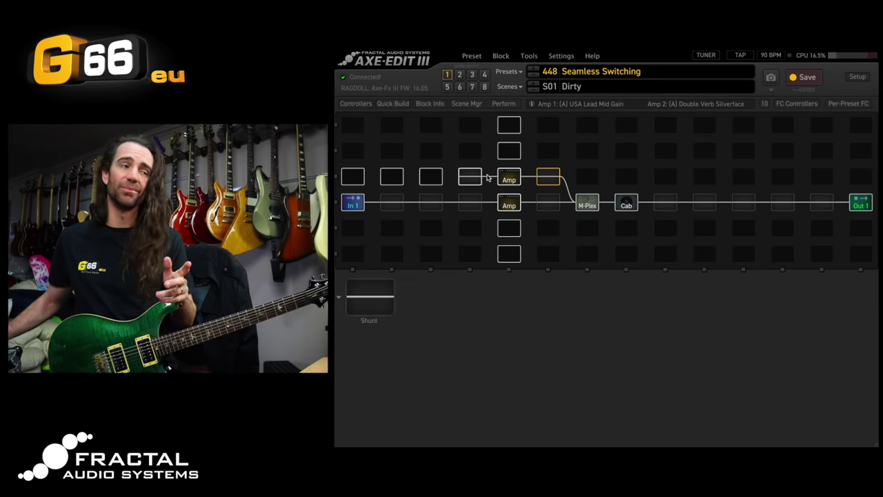
drag(445, 204, 457, 180)
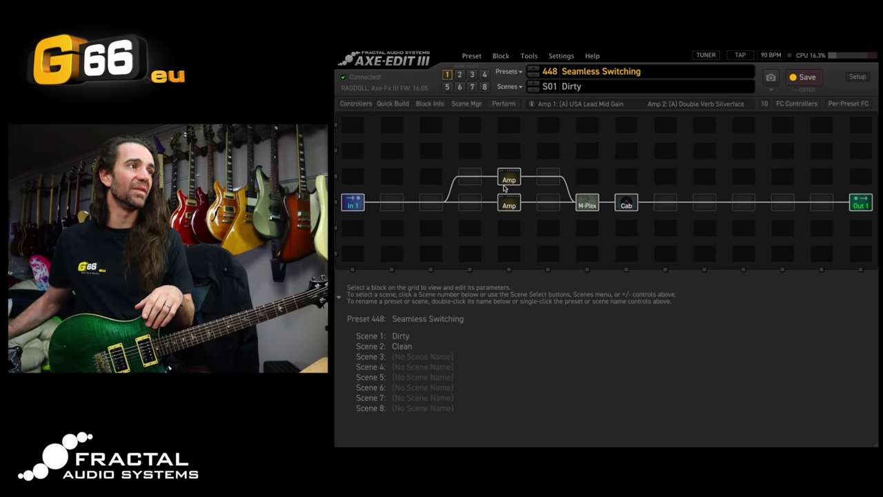
Step: Turn the shunt before the upper amp into a JFET Compressor with Level at 4.79 dB
click(470, 177)
right_click(470, 178)
mouse_move(507, 313)
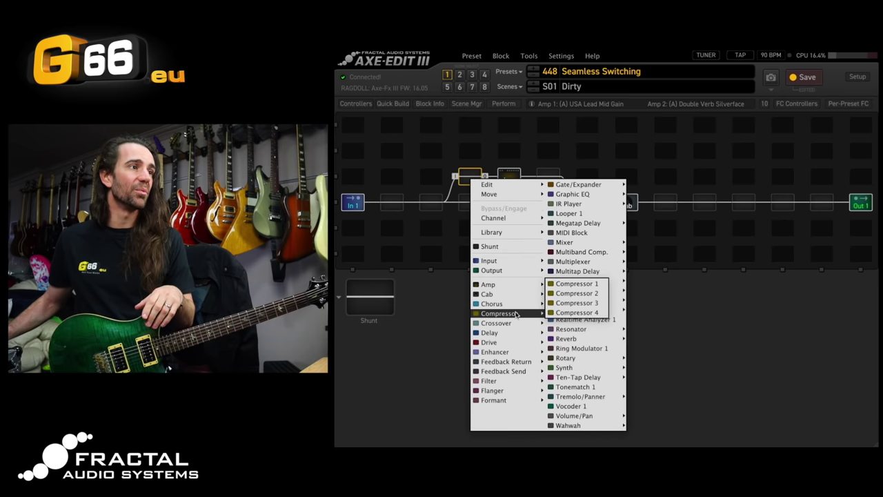
click(567, 283)
click(398, 378)
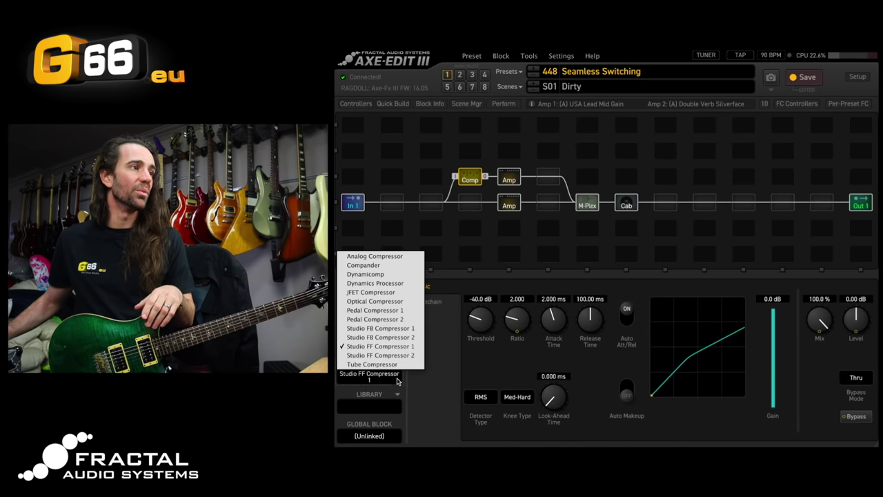
click(406, 292)
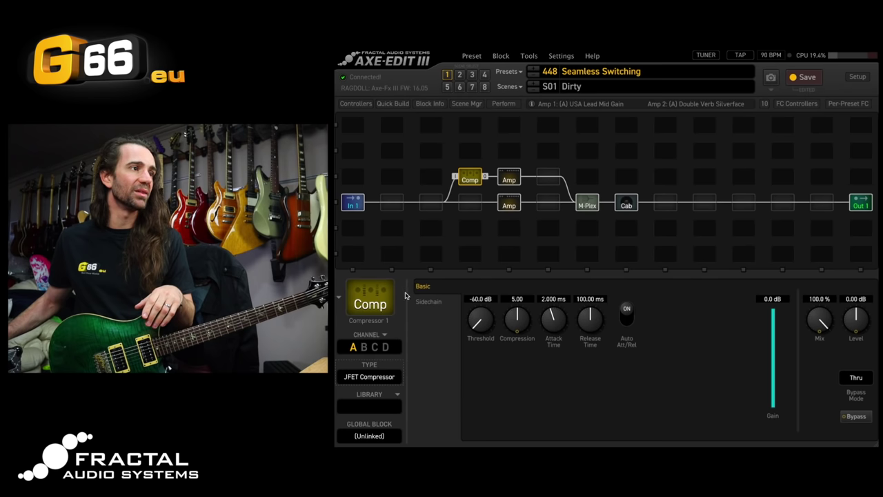
mouse_move(859, 315)
mouse_down()
mouse_move(865, 298)
mouse_move(854, 300)
mouse_up()
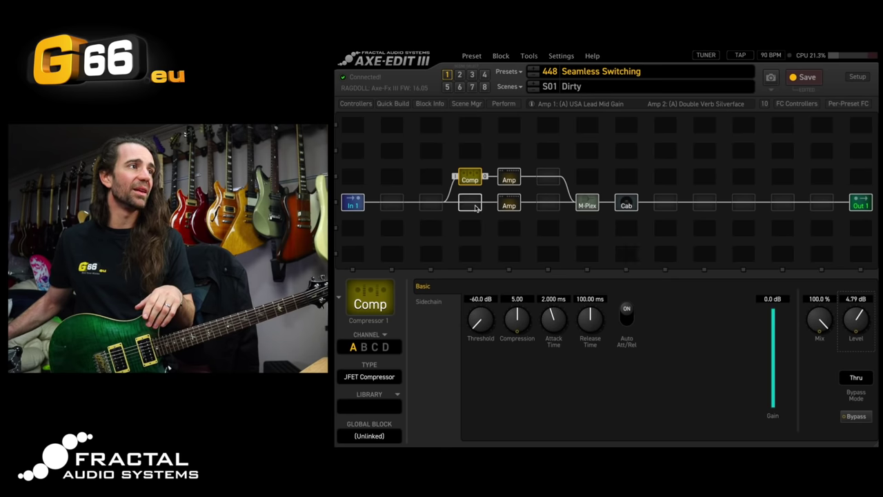
Step: Insert a Stripe 90 phaser before the lower amp
right_click(476, 206)
mouse_move(538, 398)
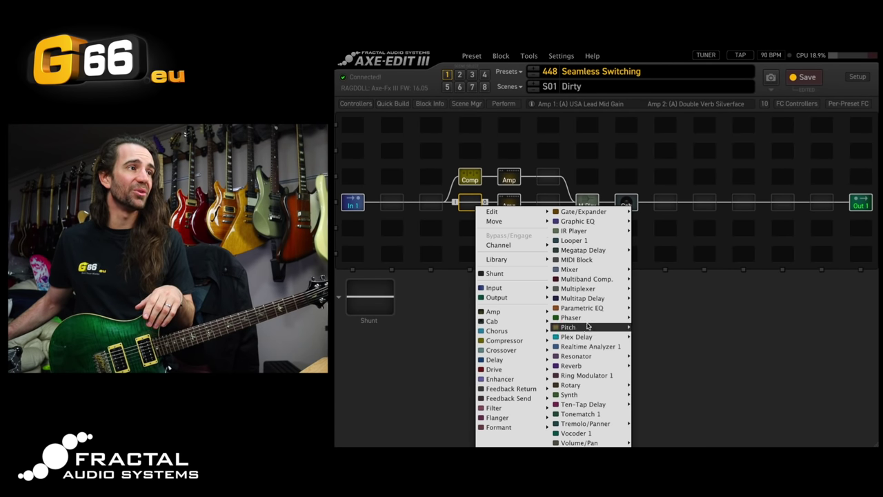
click(656, 317)
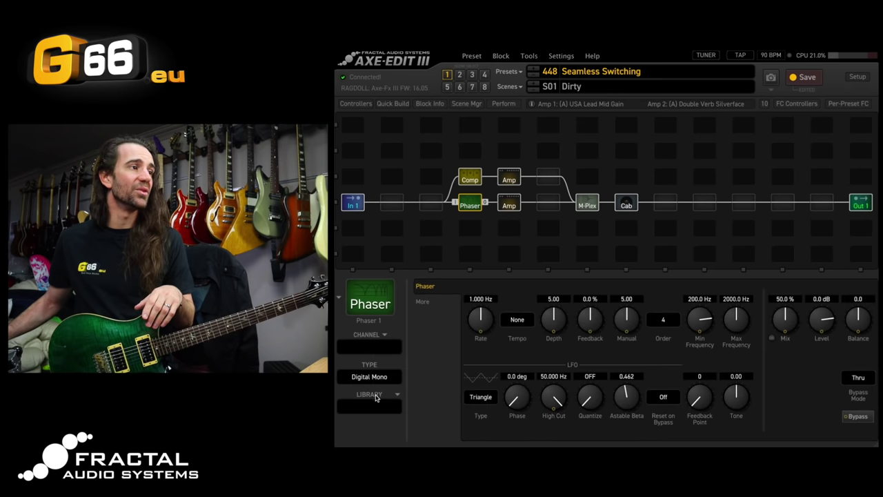
click(373, 377)
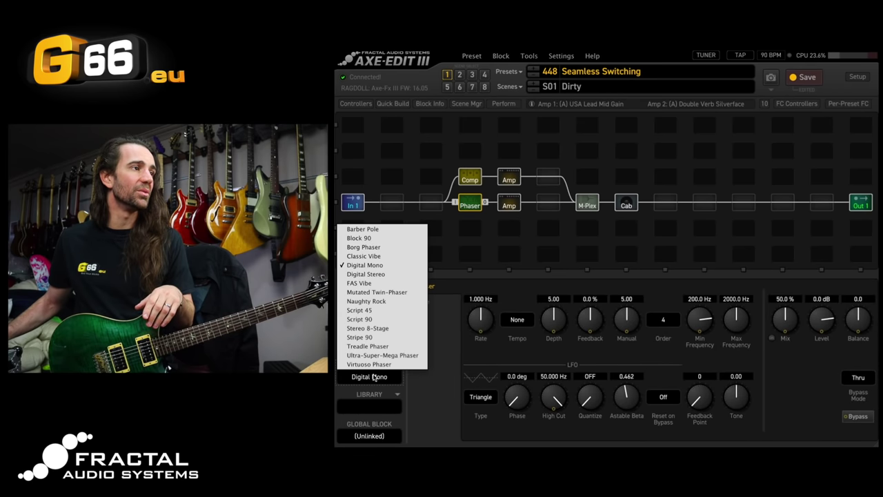
click(363, 338)
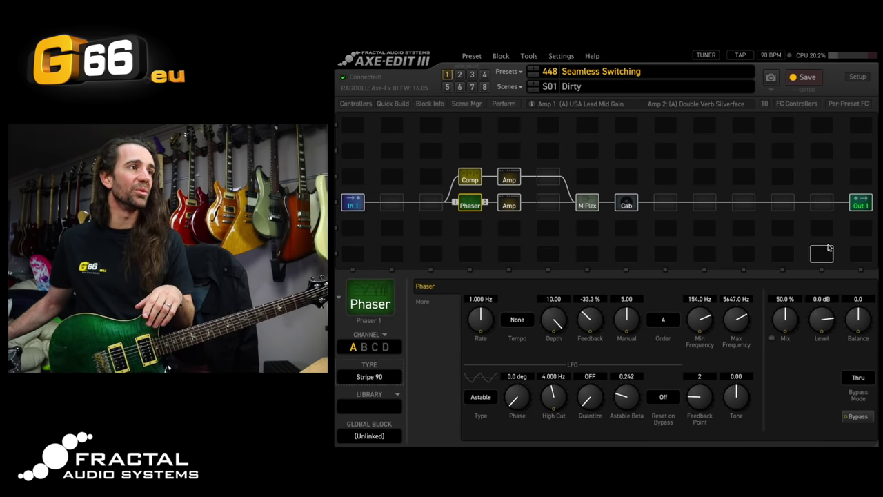
right_click(550, 207)
Step: Add a Stereo BBD delay after the lower amp
mouse_move(607, 364)
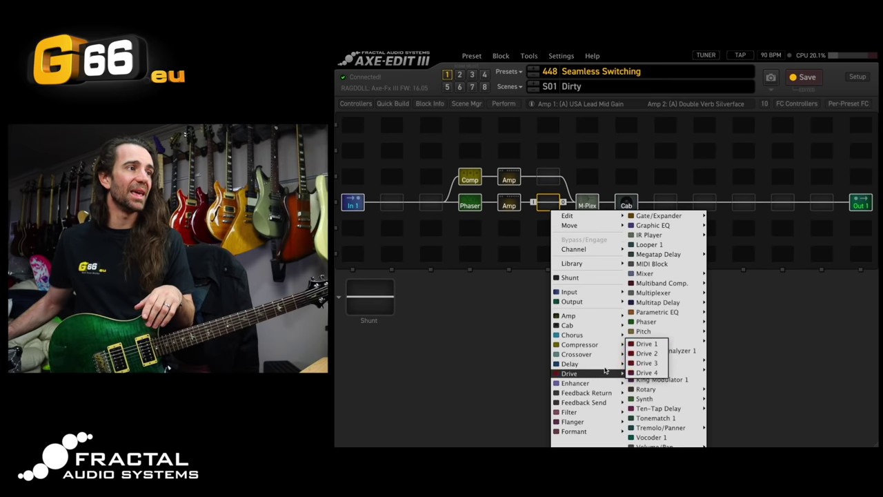
click(647, 337)
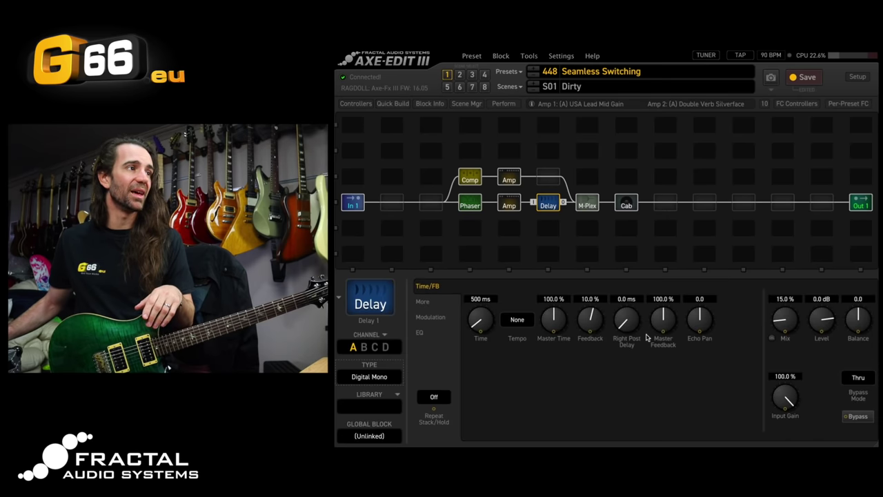
click(387, 380)
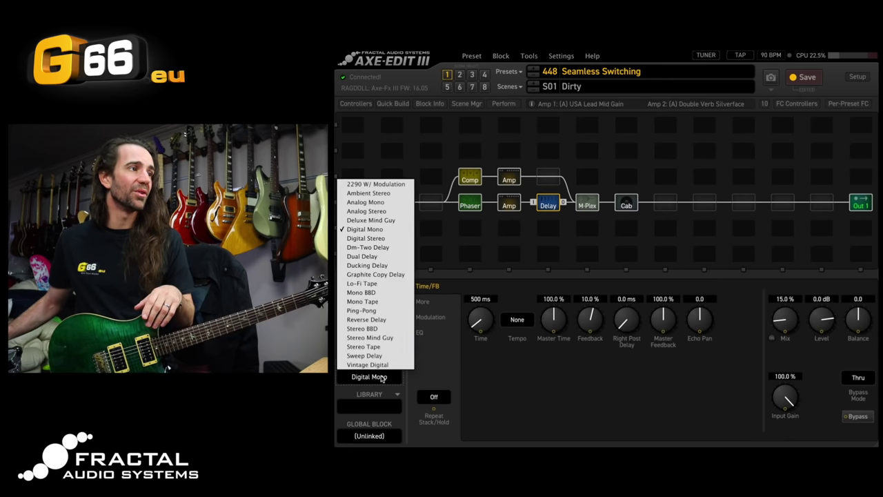
click(380, 328)
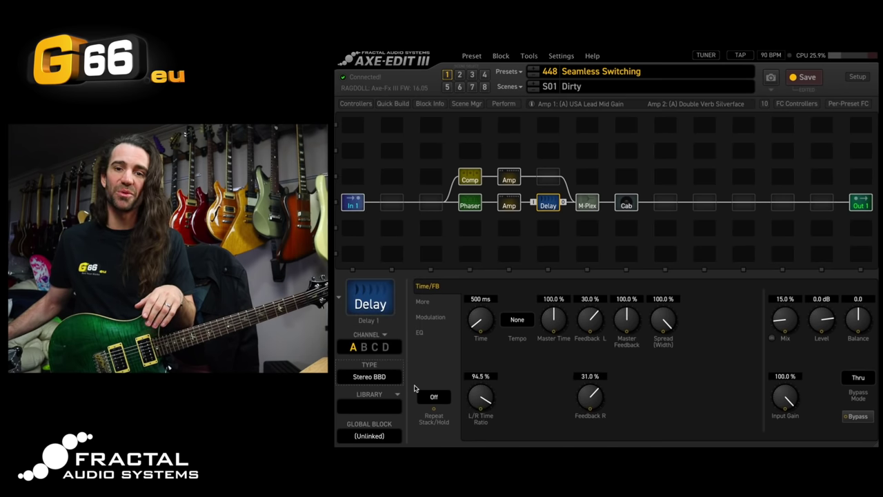
Step: Replace the shunt after the upper amp with a Nimbostratus reverb at 32.8 % mix
click(549, 180)
right_click(550, 183)
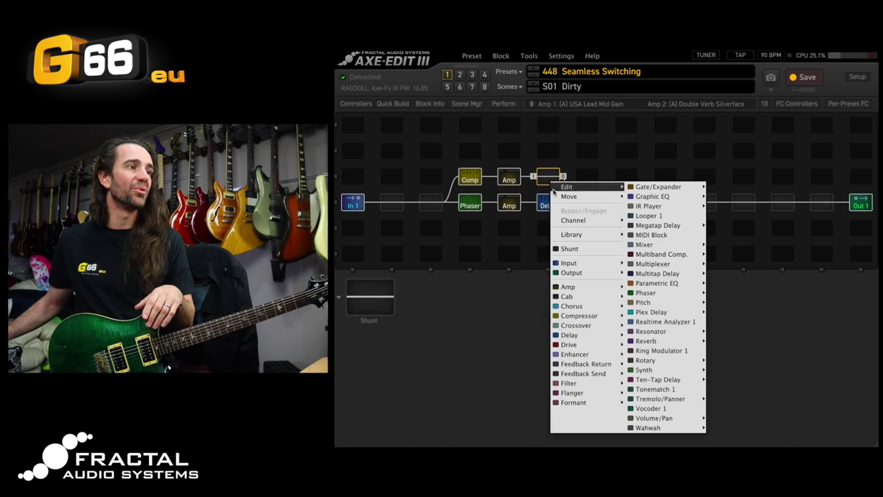
mouse_move(666, 340)
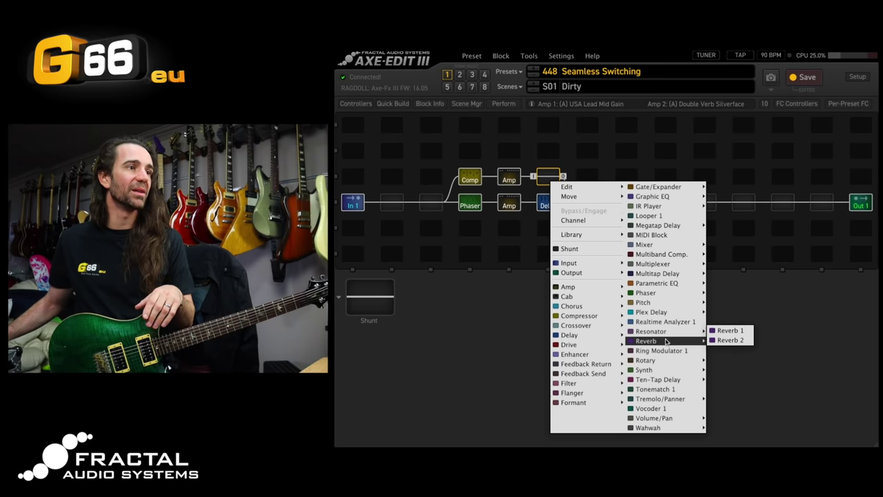
click(729, 330)
click(385, 379)
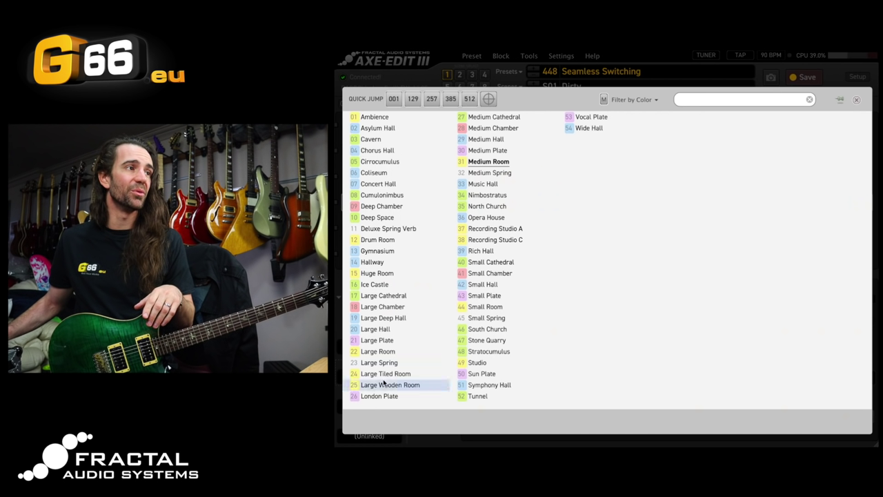
click(511, 198)
drag(789, 318, 794, 295)
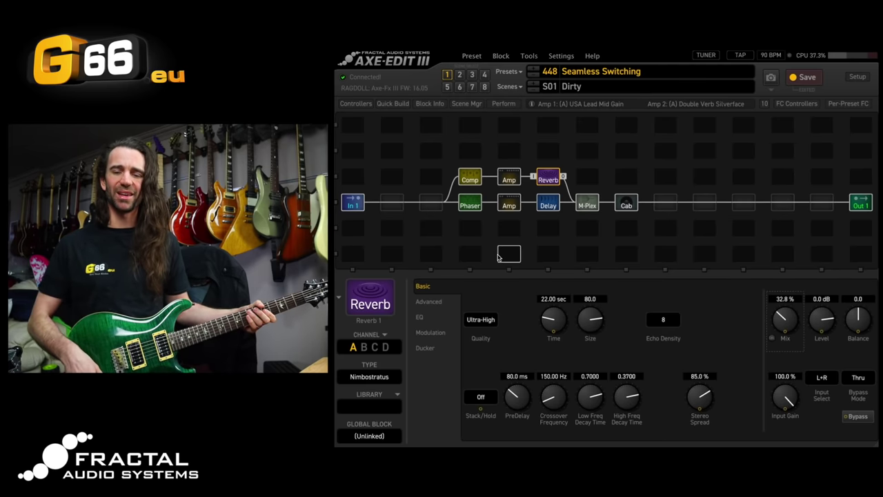
key(Down)
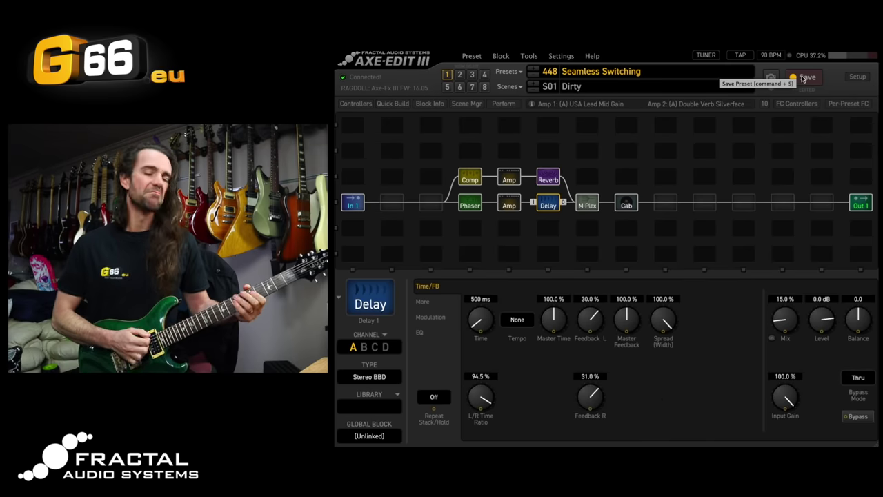